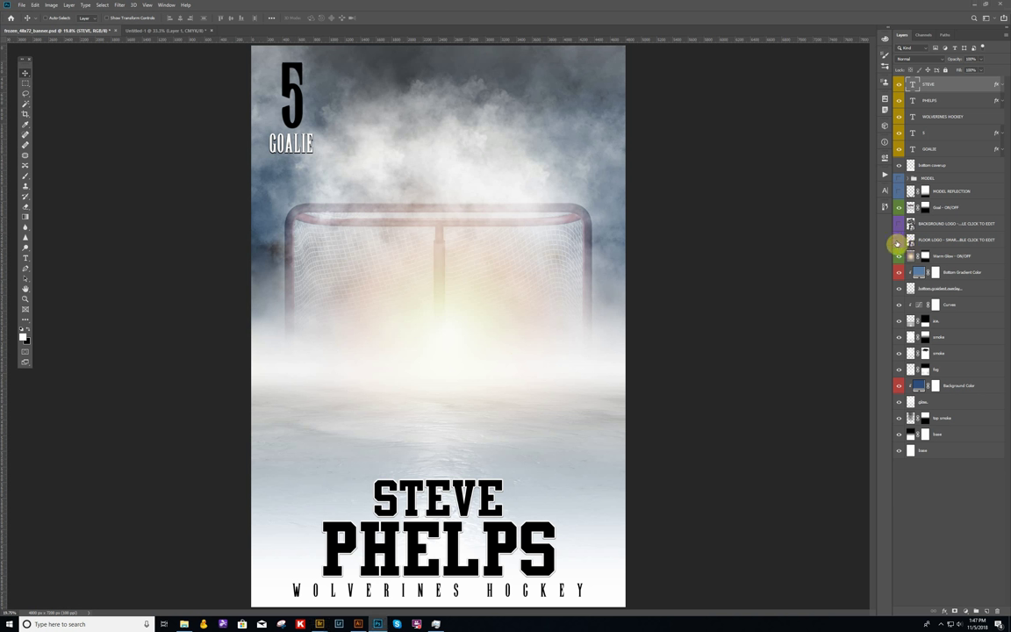
Step: Show the floor logo, MODEL group and MODEL REFLECTION layers in the banner, and select the reflection layer
left_click(899, 242)
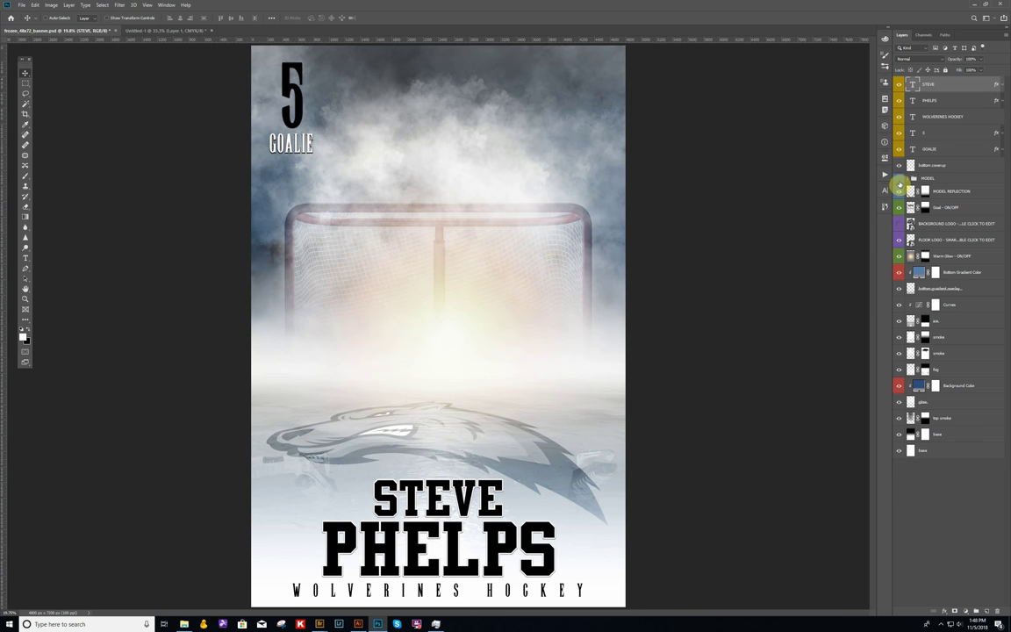
left_click(899, 179)
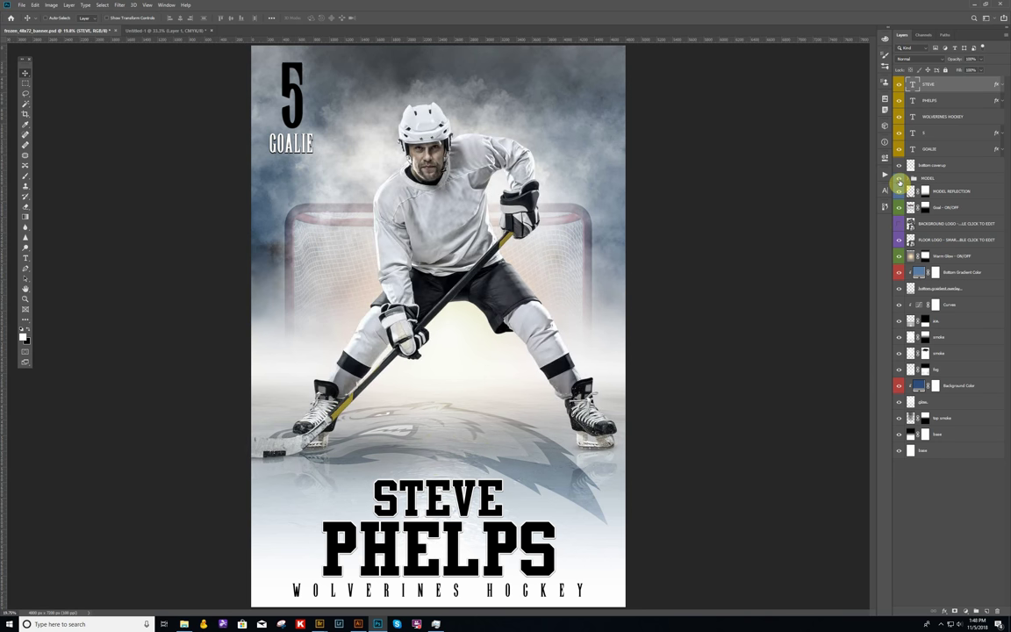
left_click(941, 191)
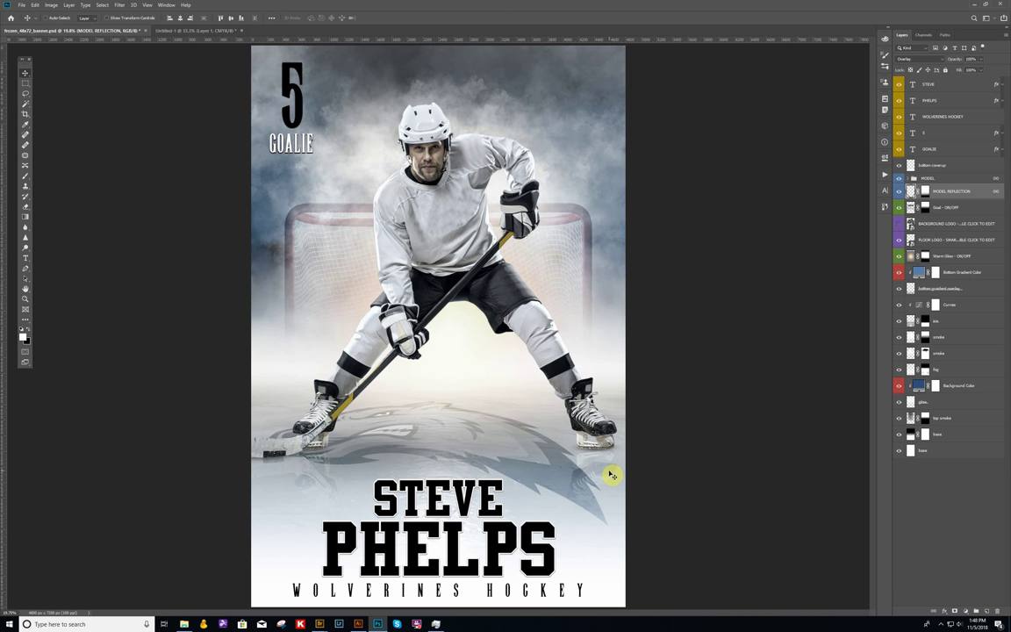
Step: In the floor logo smart object, hide the wolverine placeholder layer and paste in the eagle logo copied from the Untitled-1 document
double_click(913, 245)
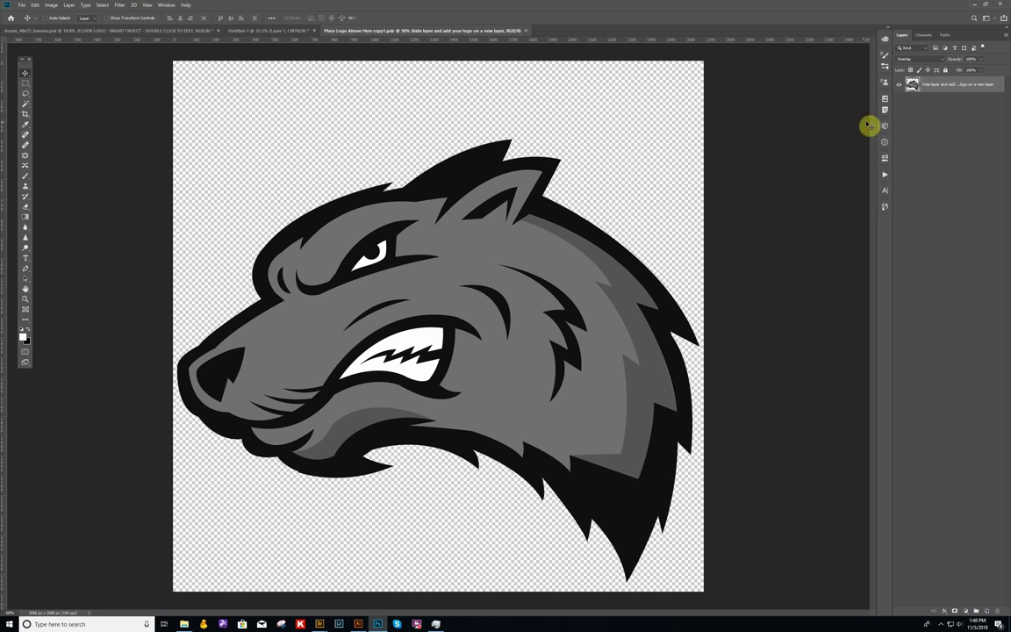
left_click(900, 86)
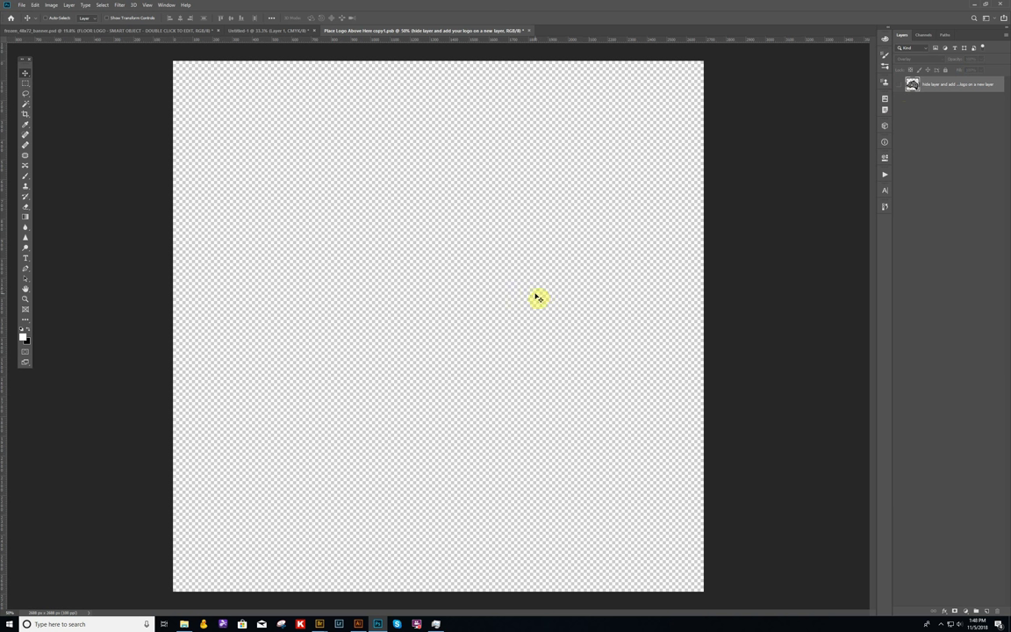
left_click(275, 32)
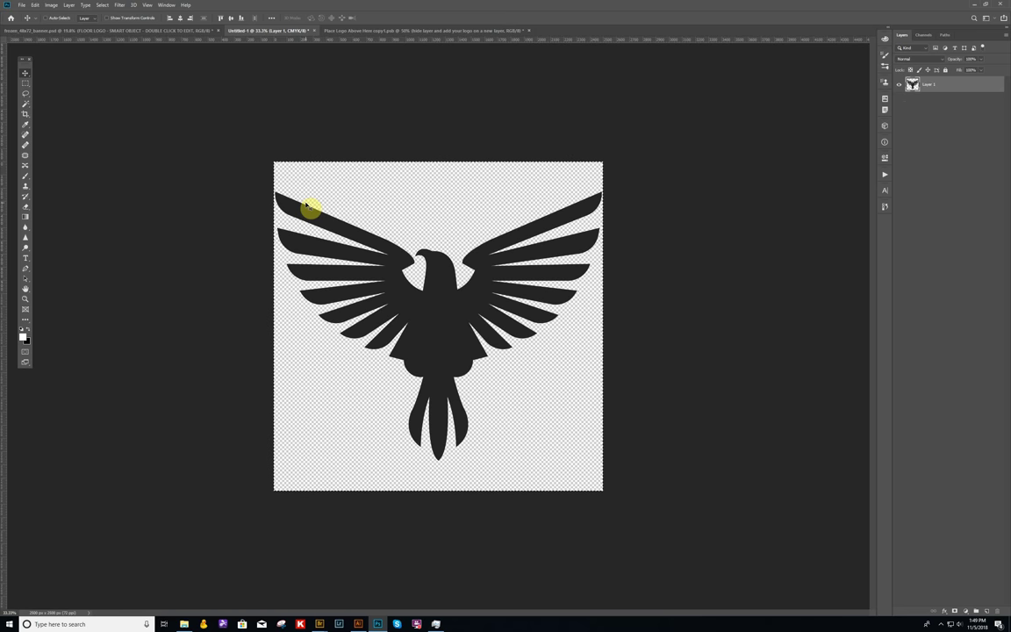
left_click(35, 5)
left_click(248, 11)
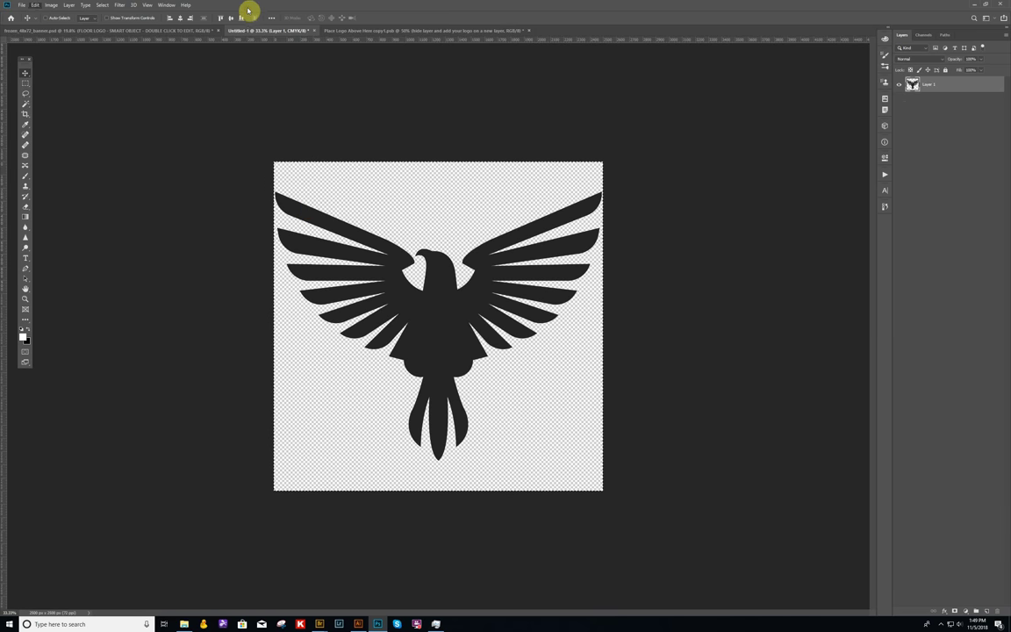
left_click(367, 32)
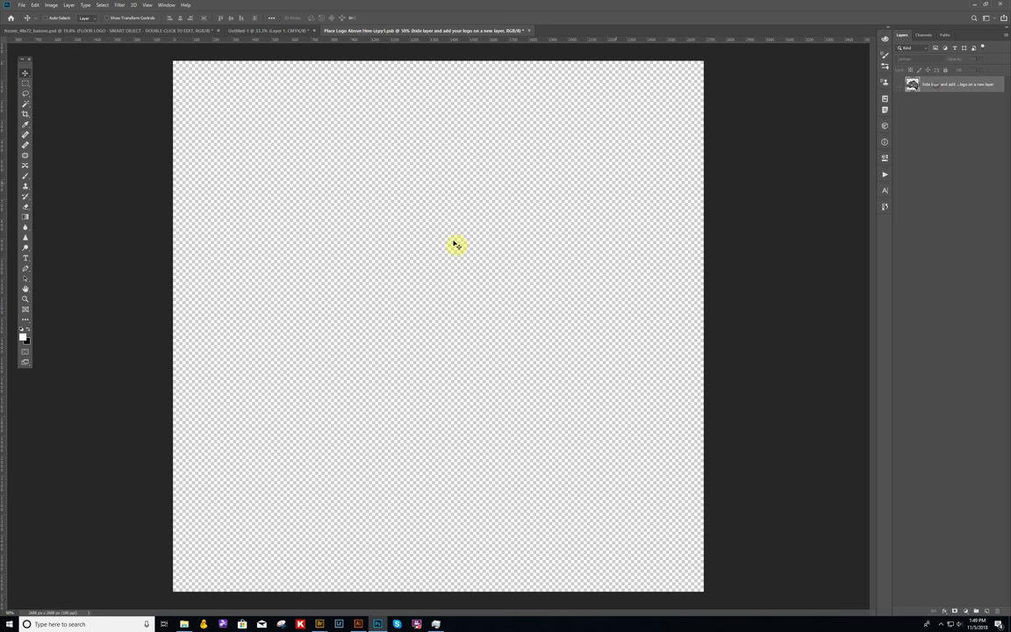
key("ctrl+v")
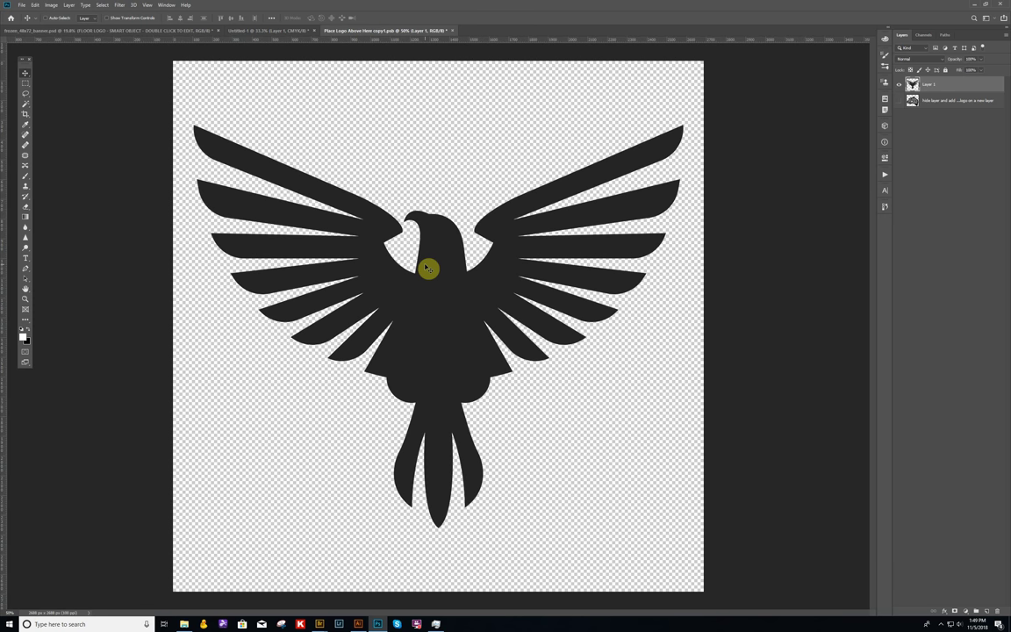
Step: Scale the pasted eagle logo proportionally to fill the canvas width and save the smart object
key("ctrl+t")
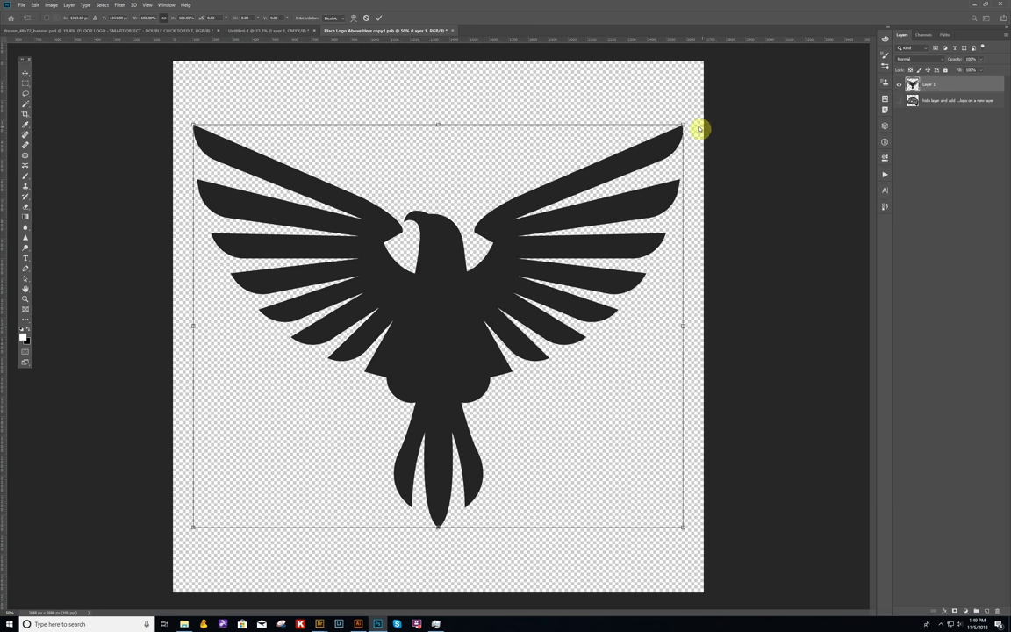
left_click_drag(683, 125, 704, 111)
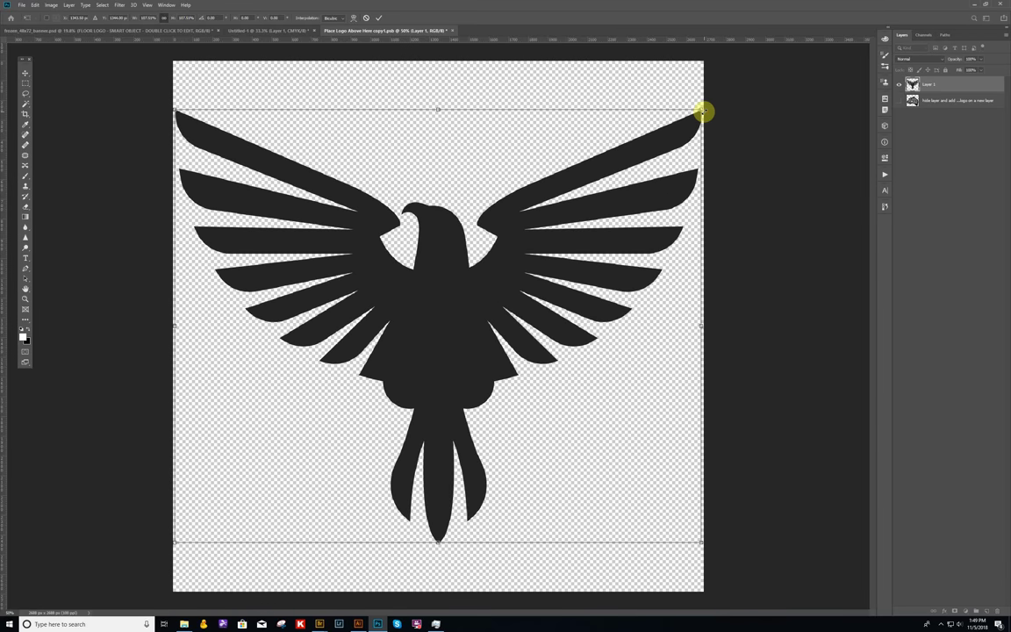
key("Return")
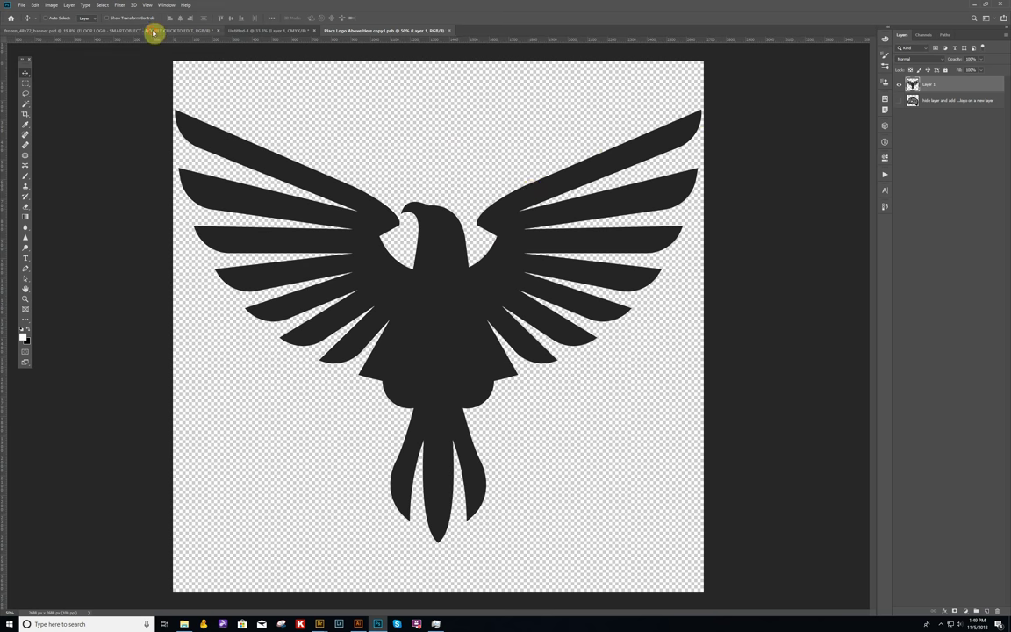
Step: Return to the banner document and center the floor logo horizontally by setting its X position to 2400 px
left_click(154, 32)
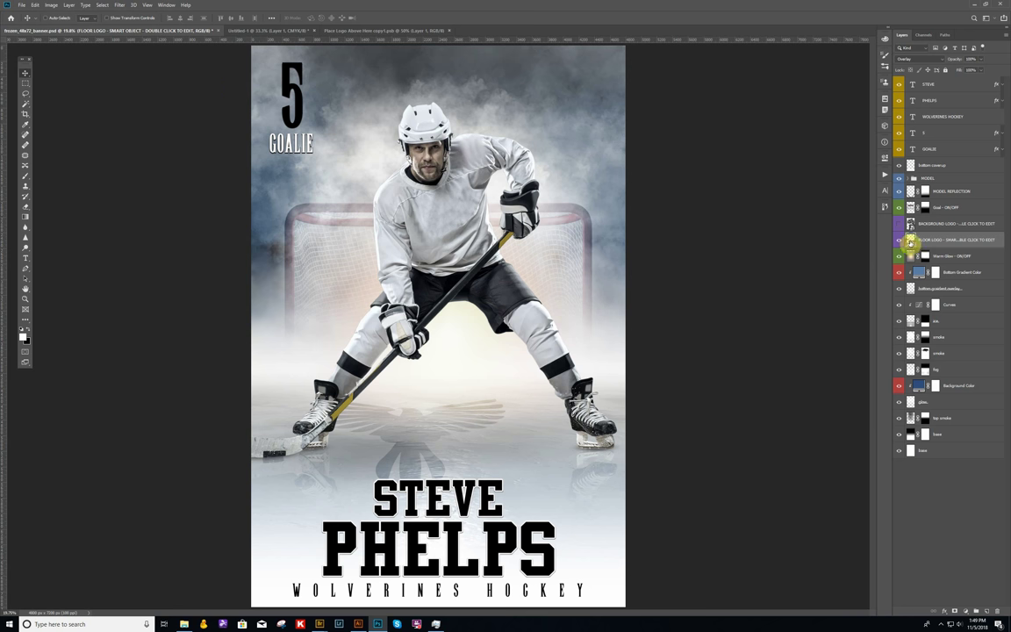
key("ctrl+t")
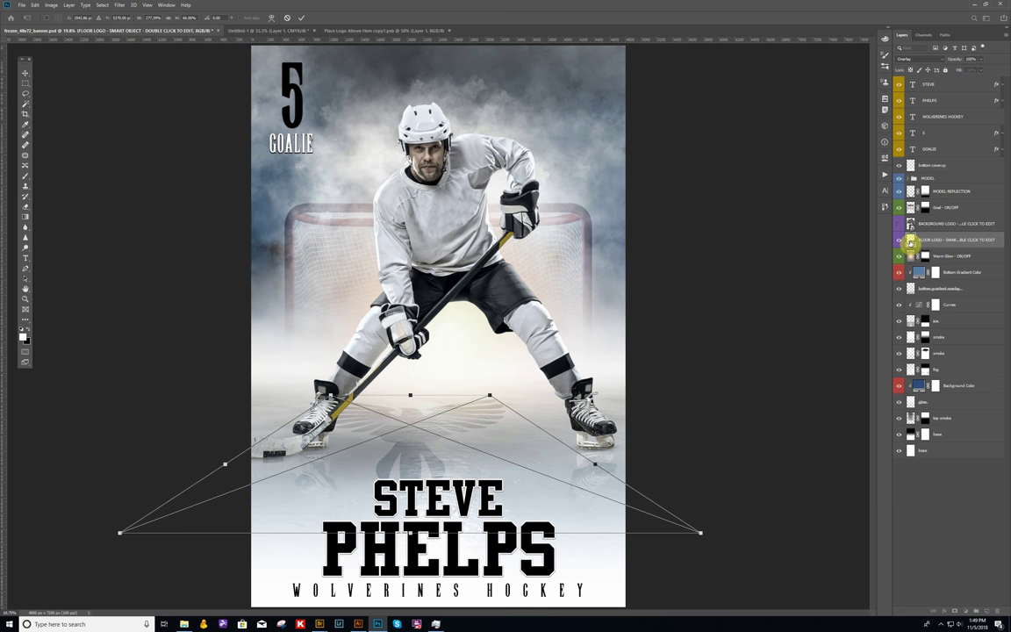
left_click(80, 17)
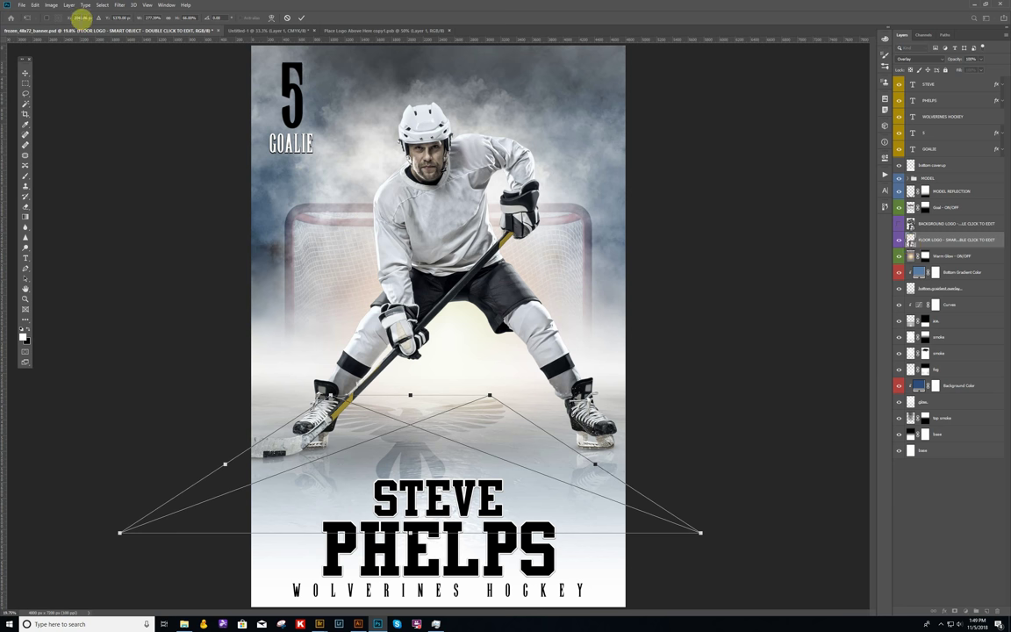
type("491")
key("Return")
key("Return")
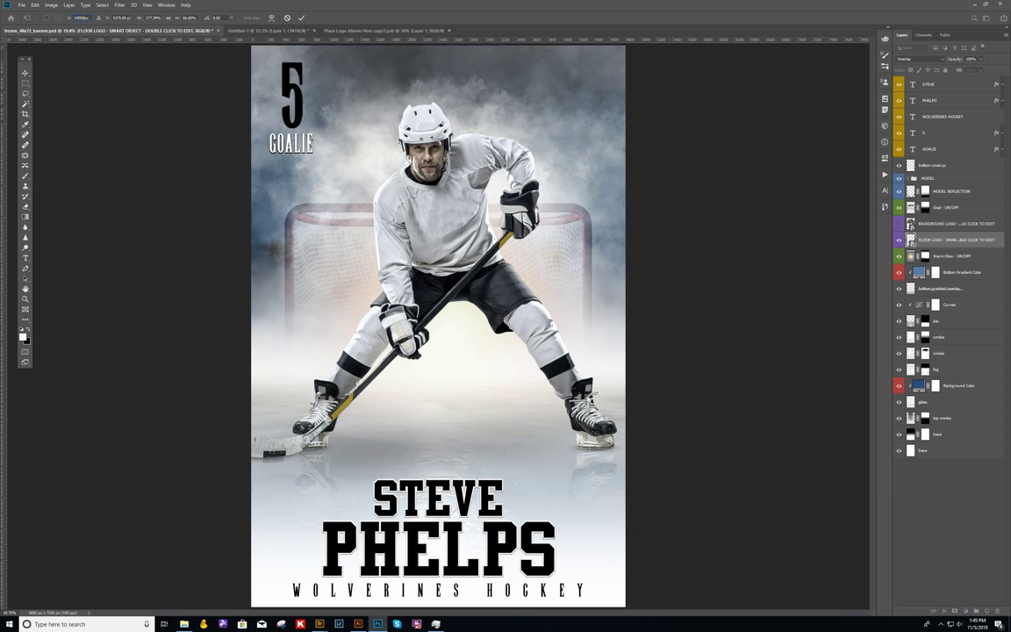
key("Return")
key("Return")
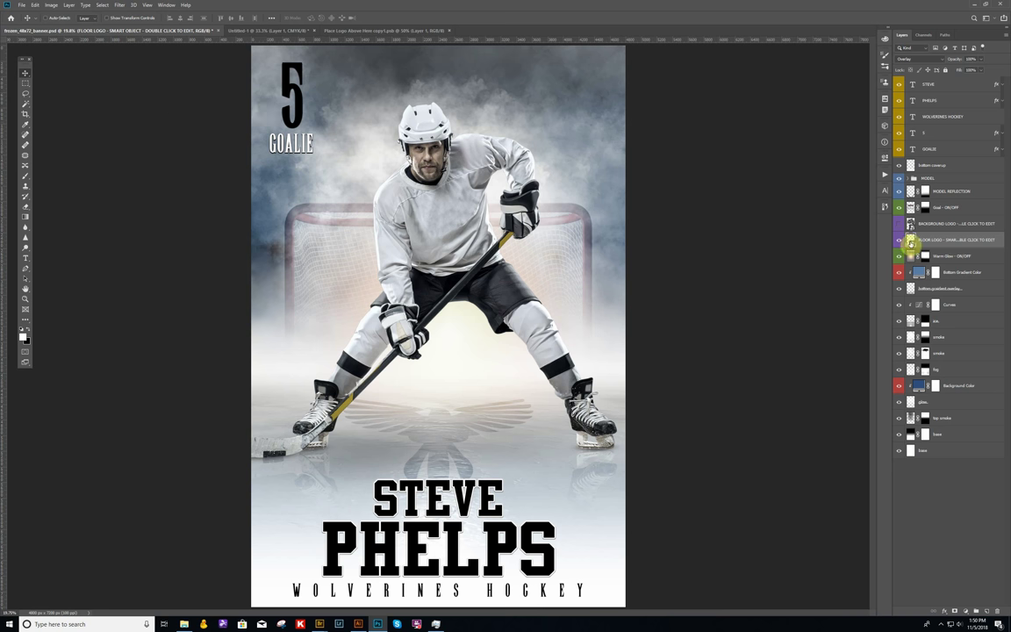
Step: Try enlarging the floor logo proportionally and repositioning it on the ice beneath the player
key("ctrl+t")
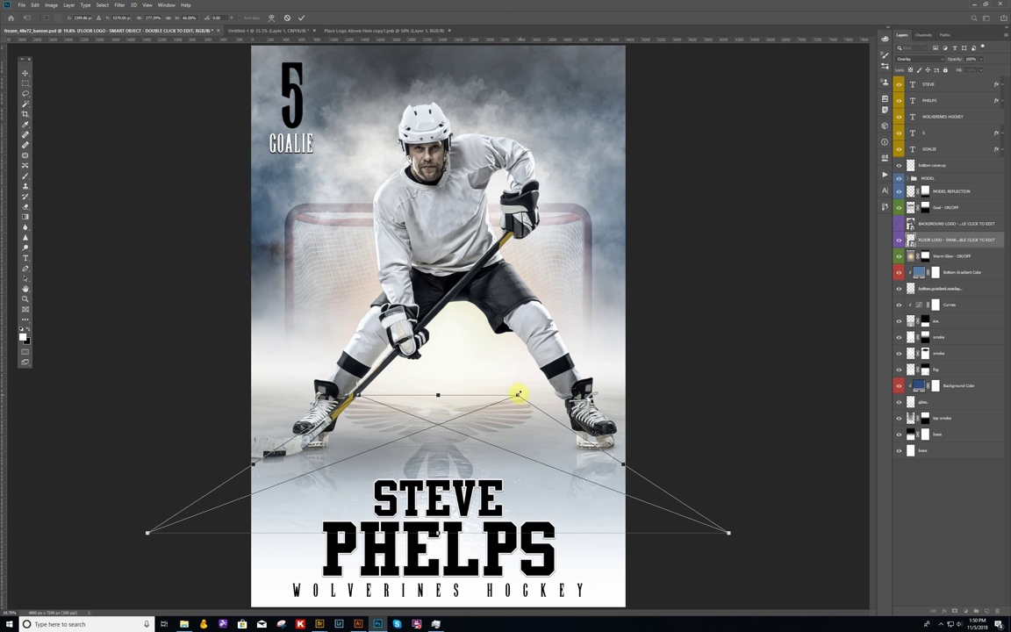
left_click_drag(518, 394, 571, 350)
left_click_drag(515, 388, 514, 418)
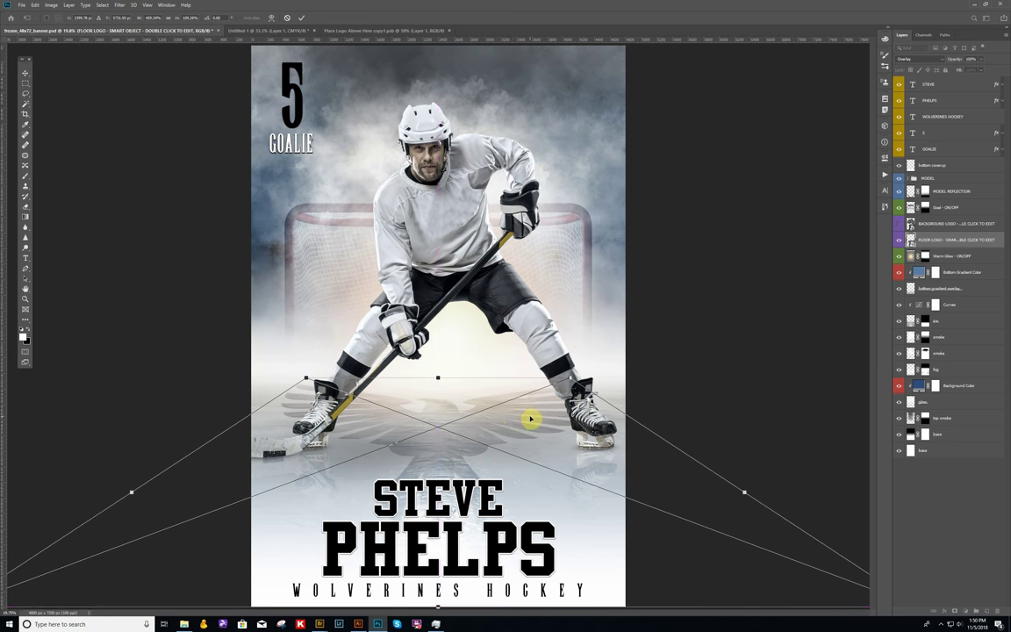
key("Return")
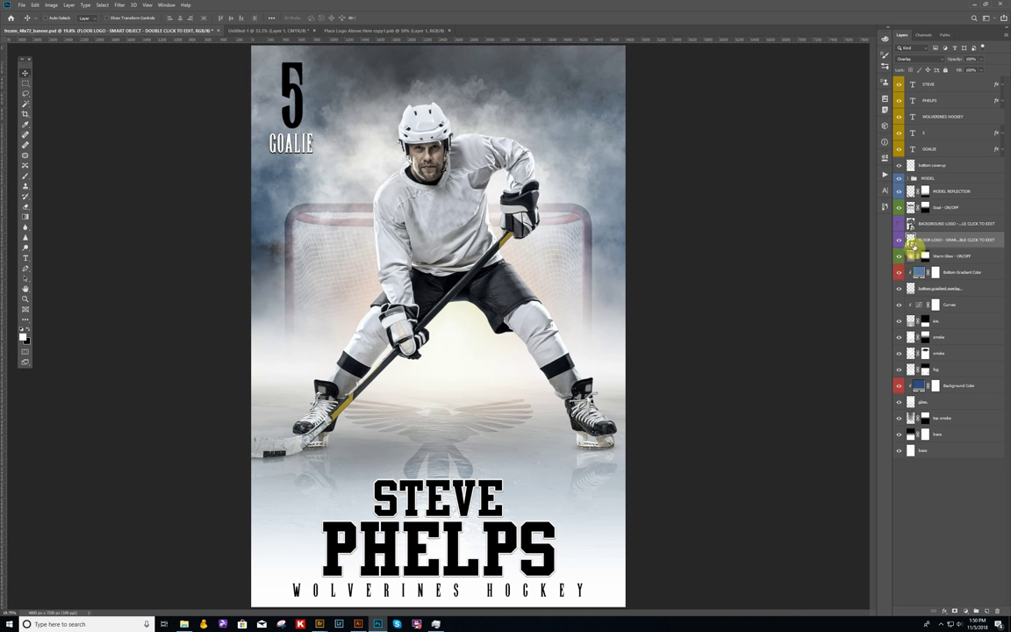
Step: Delete the eagle layer from the floor logo smart object, show the wolverine placeholder again, and return to the saved result in the banner
left_click(384, 32)
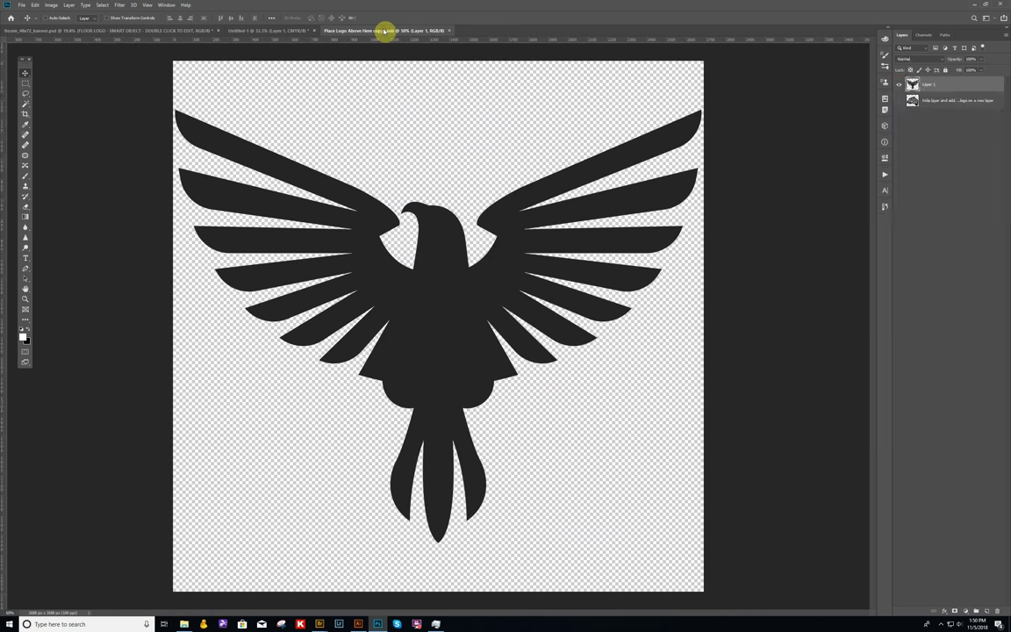
key("Delete")
left_click(909, 87)
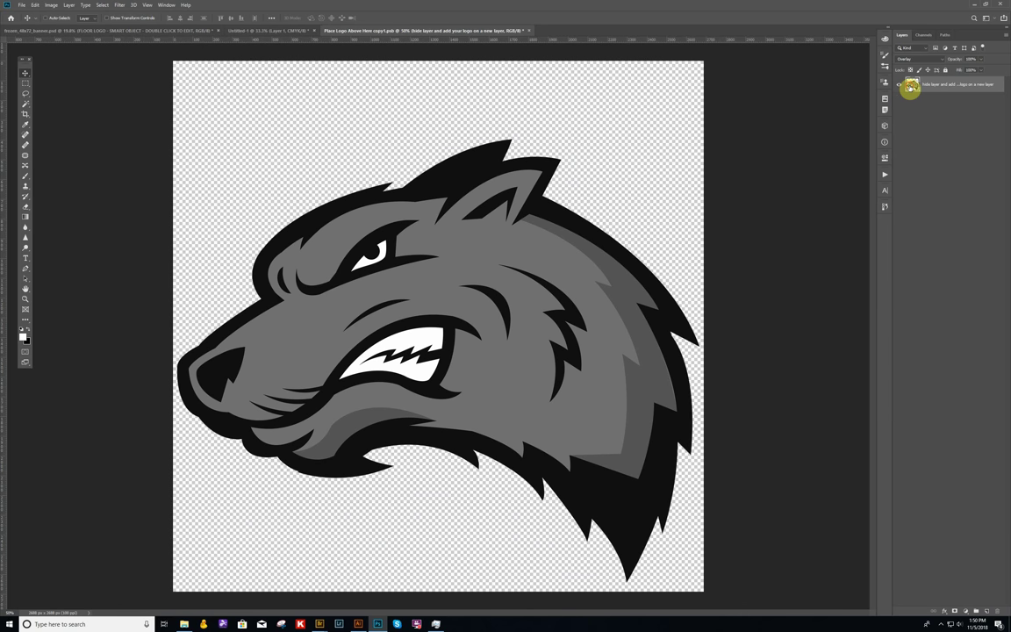
left_click(138, 31)
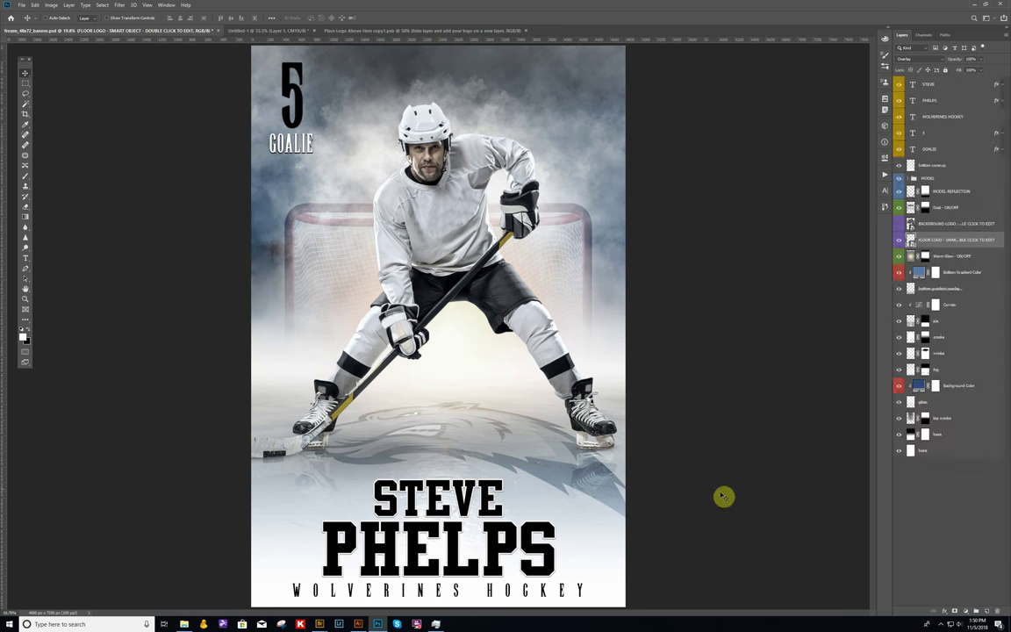
key("ctrl+t")
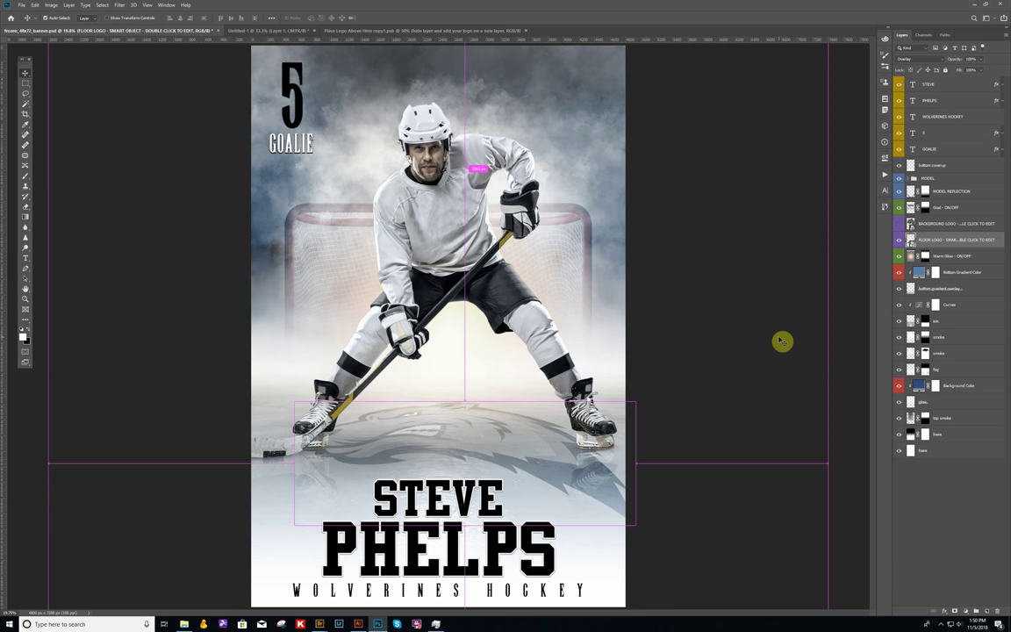
left_click(79, 18)
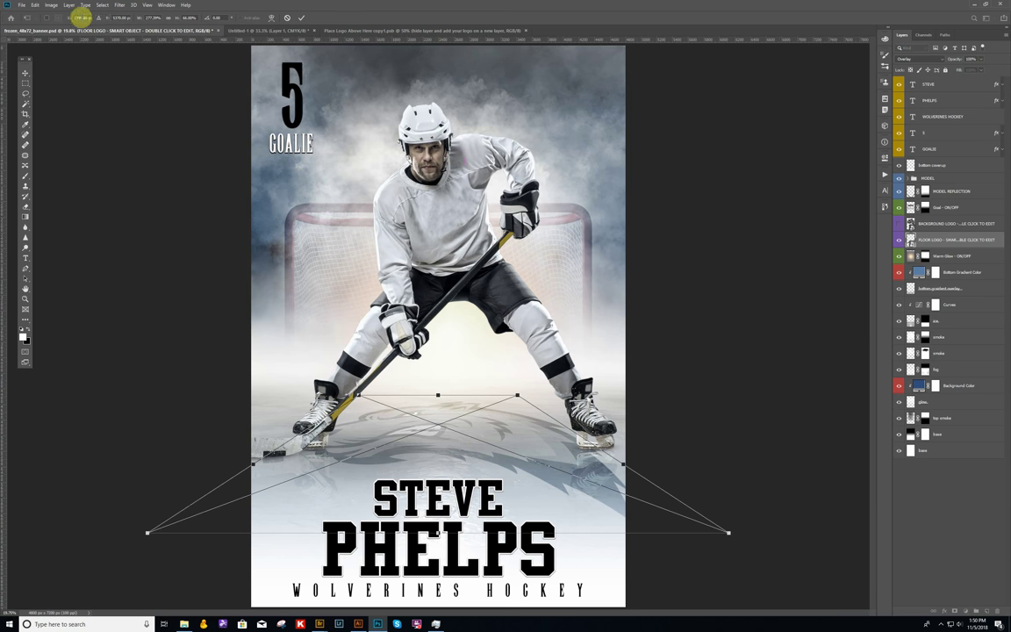
left_click(536, 402)
key("Return")
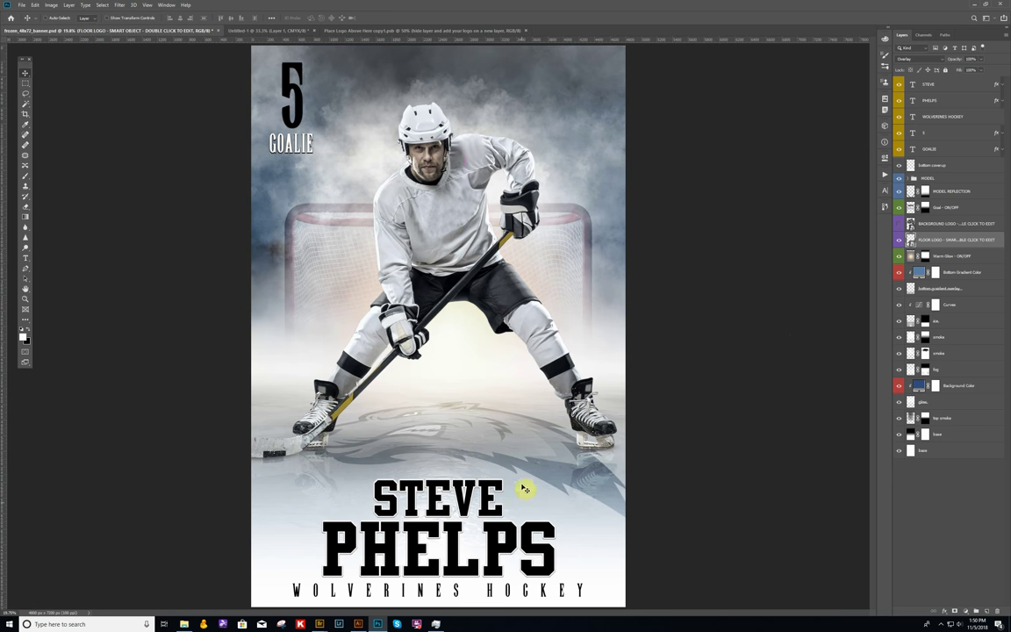
Step: Move the wolverine floor logo slightly to the left on the ice so that it fits inside the banner
left_click(355, 30)
left_click(67, 32)
left_click_drag(554, 463, 530, 464)
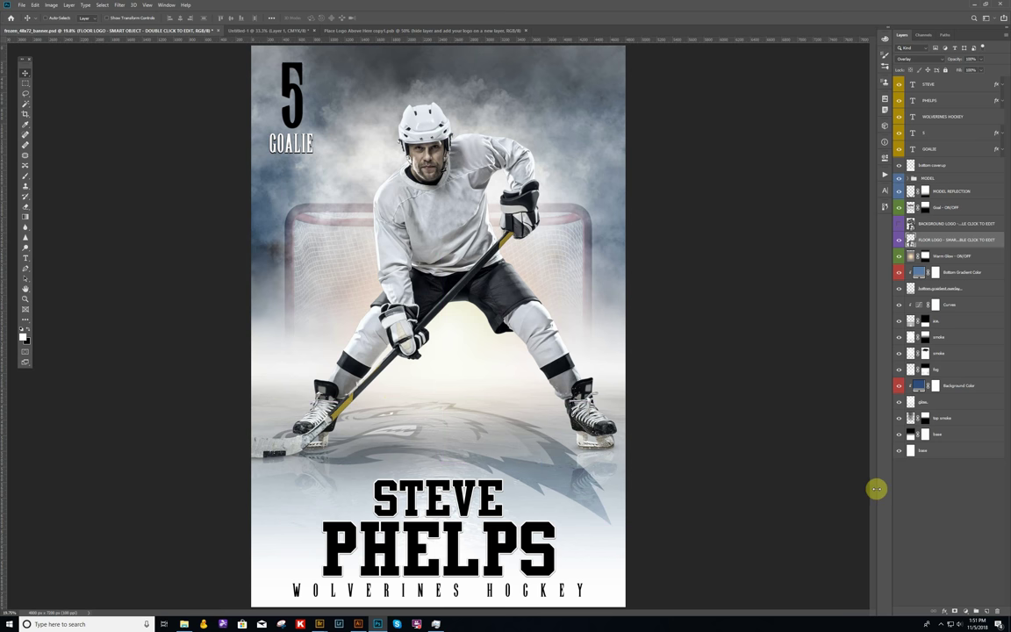
Step: Hide the floor logo and Goal layers, and show the background logo layer behind the player
left_click(899, 241)
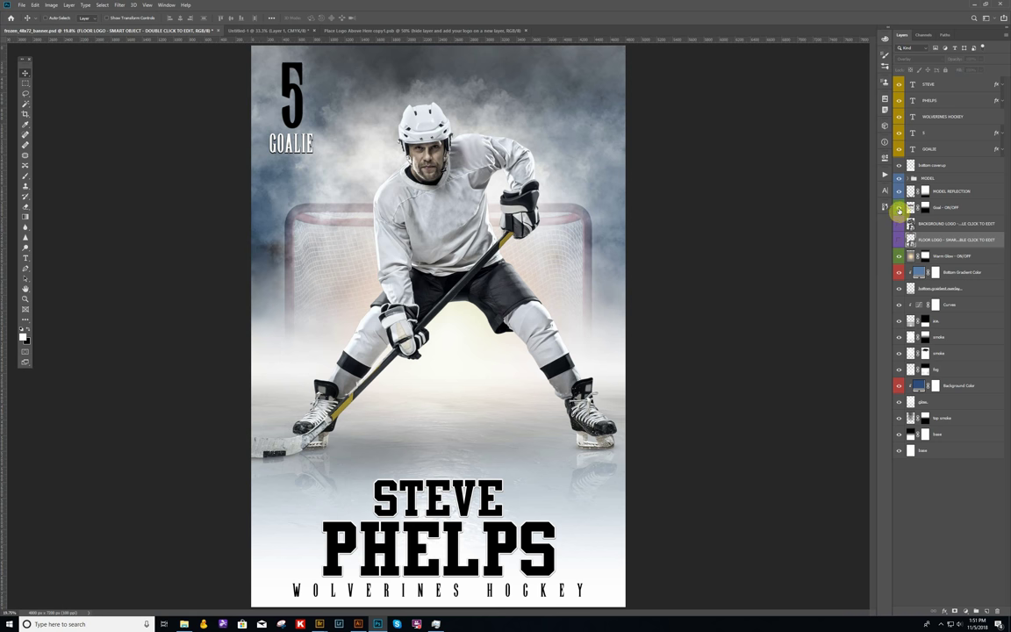
left_click(899, 210)
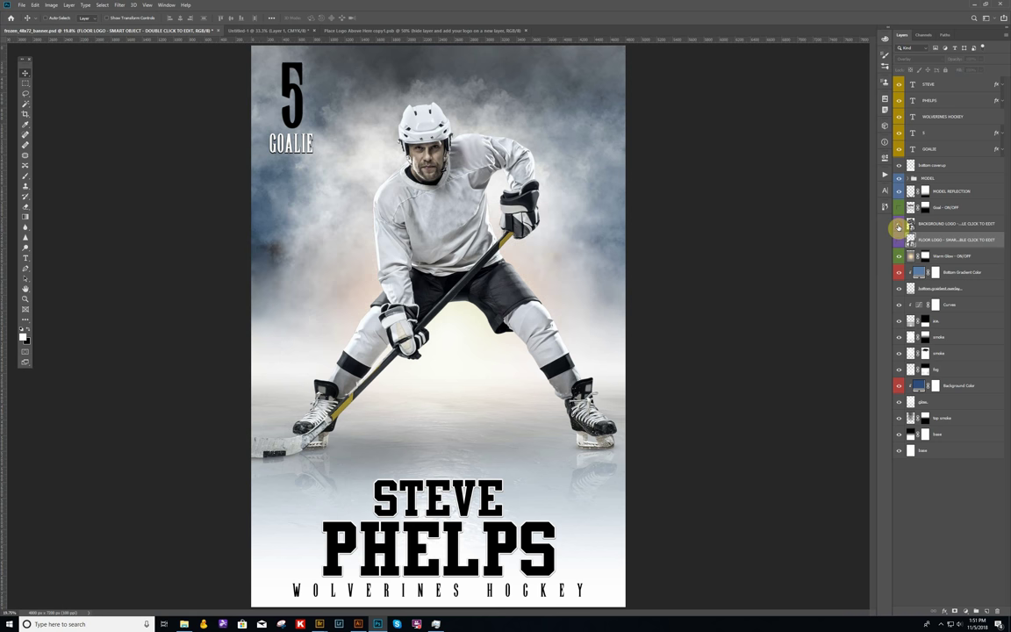
left_click(899, 225)
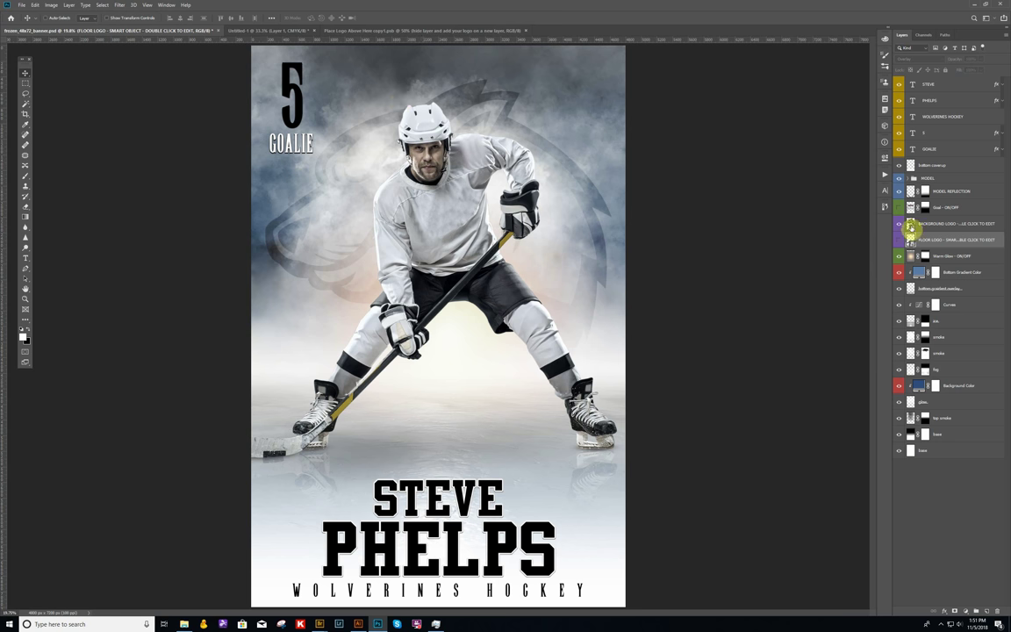
Step: Open the background logo smart object, toggle its placeholder layer off and on, and save and close it
double_click(909, 227)
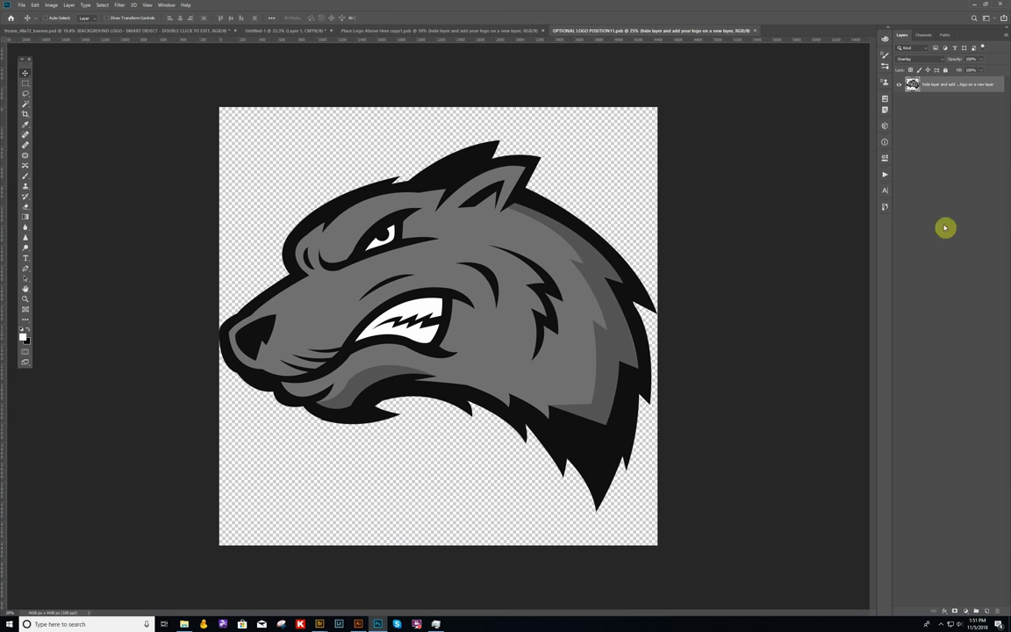
left_click(899, 84)
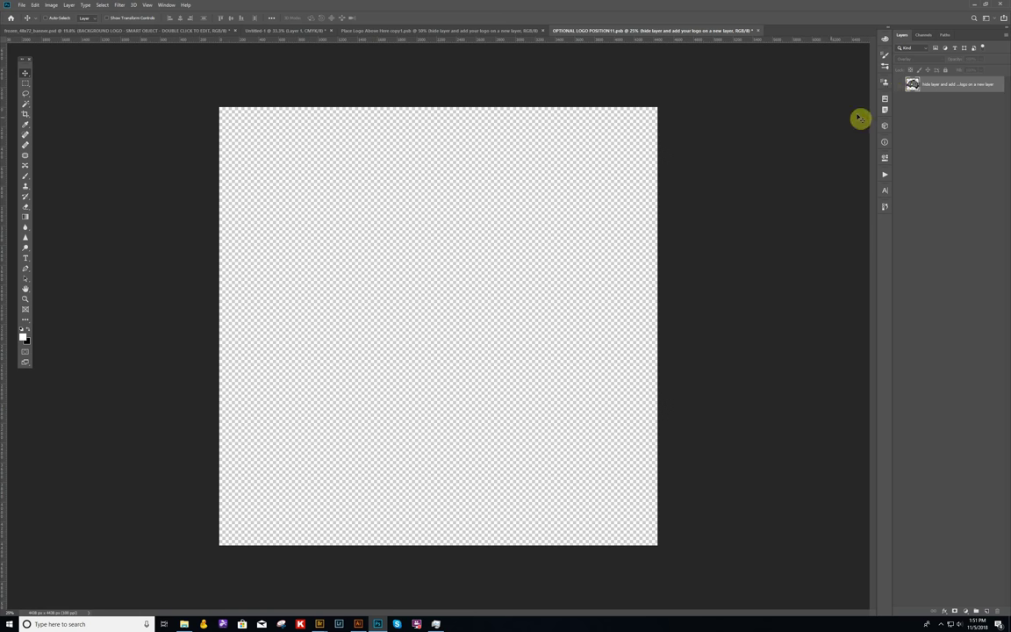
left_click(900, 90)
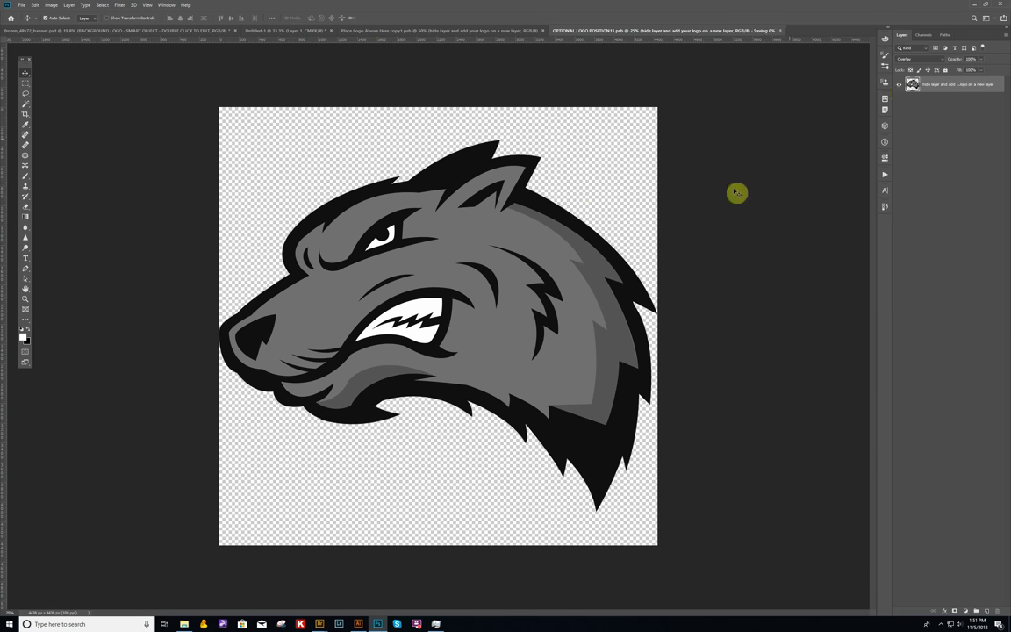
key("ctrl+s")
key("ctrl+w")
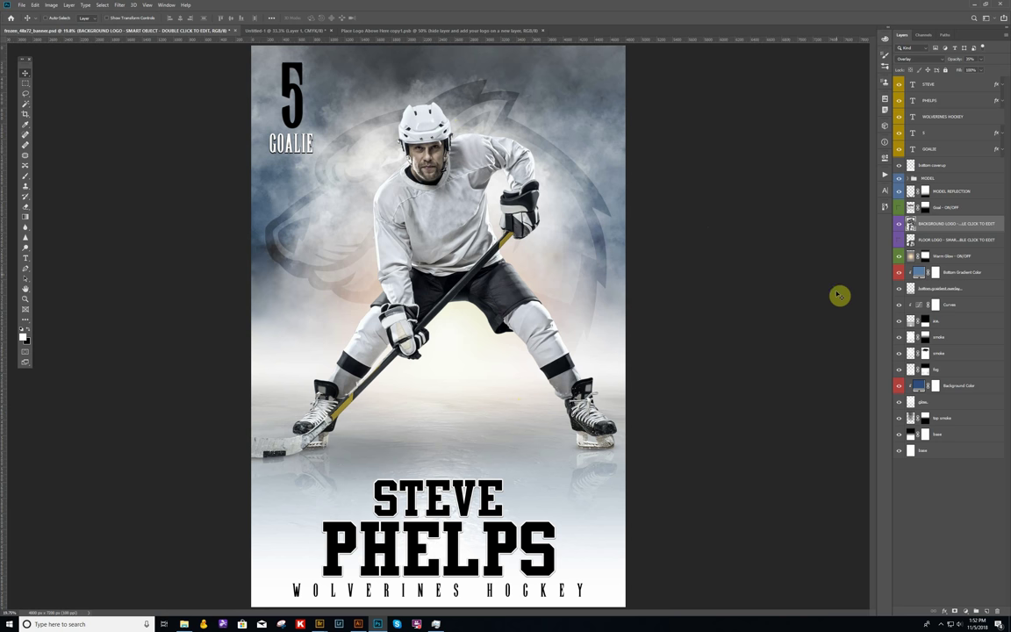
Step: Hide the Warm Glow layer in the banner
left_click(899, 256)
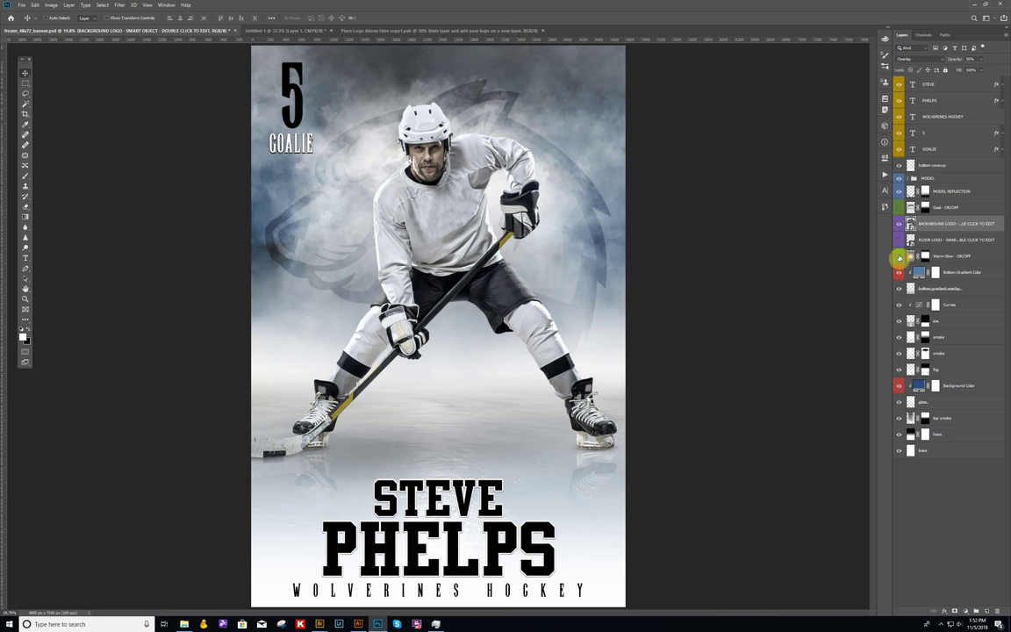
Step: Show the Warm Glow layer in the banner again
left_click(899, 257)
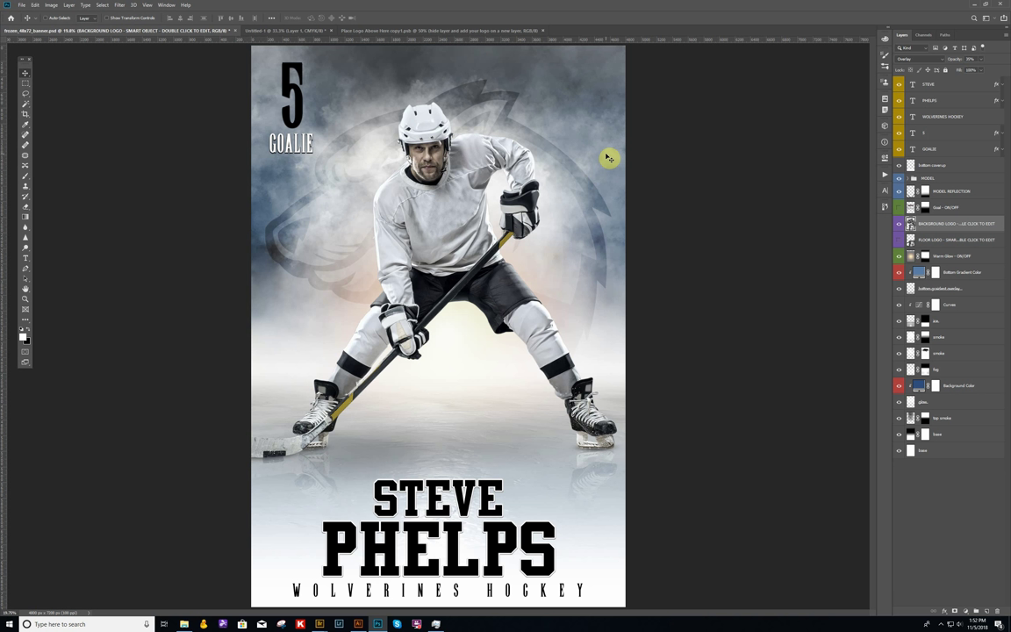
Step: Change the Background Color fill layer behind the player to red c80000
double_click(917, 387)
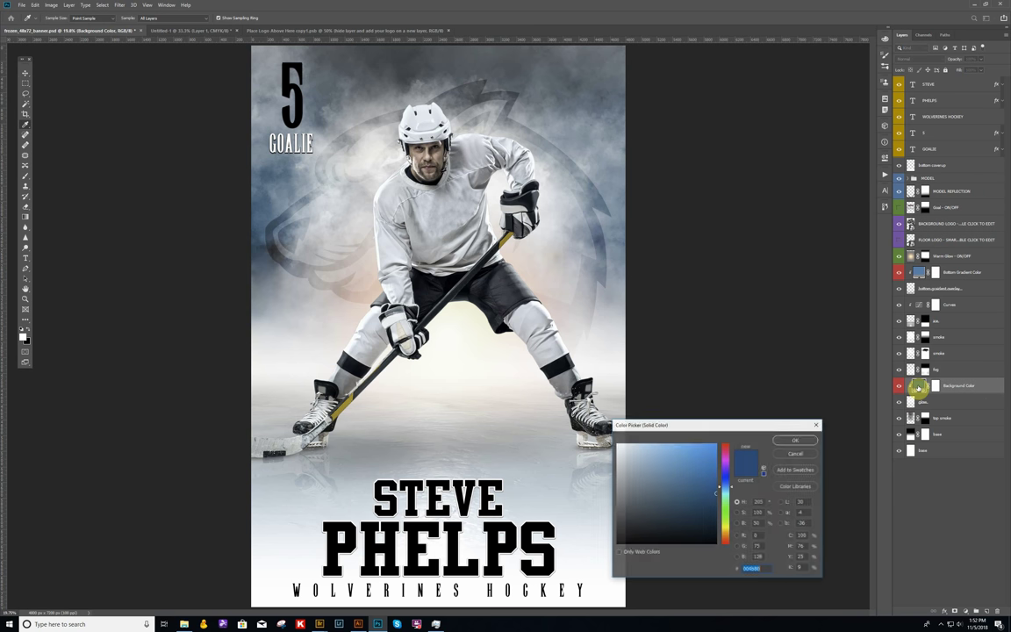
left_click_drag(728, 458, 732, 445)
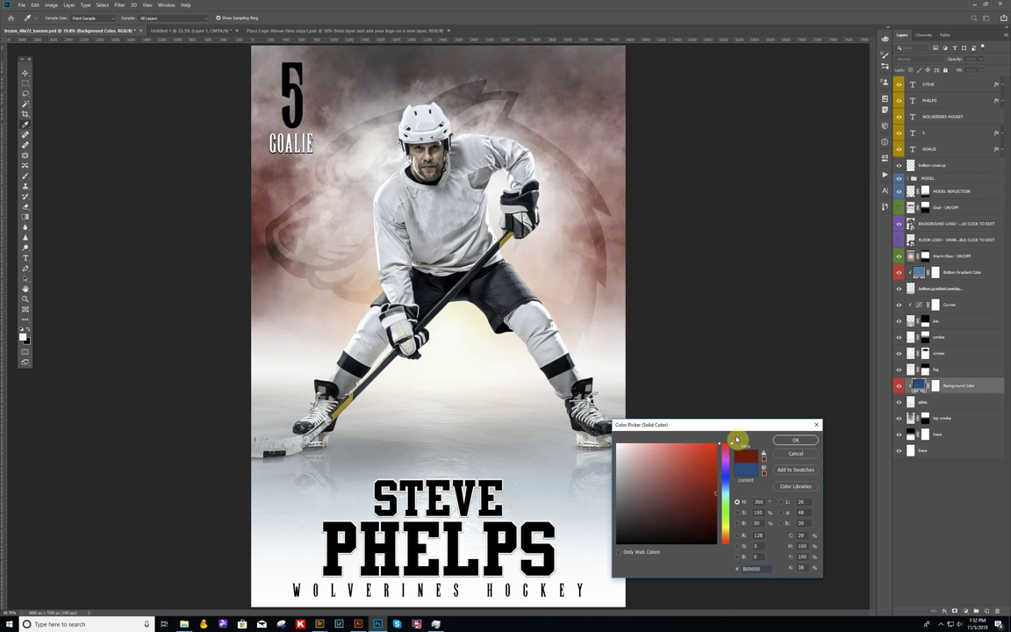
left_click_drag(706, 479, 719, 468)
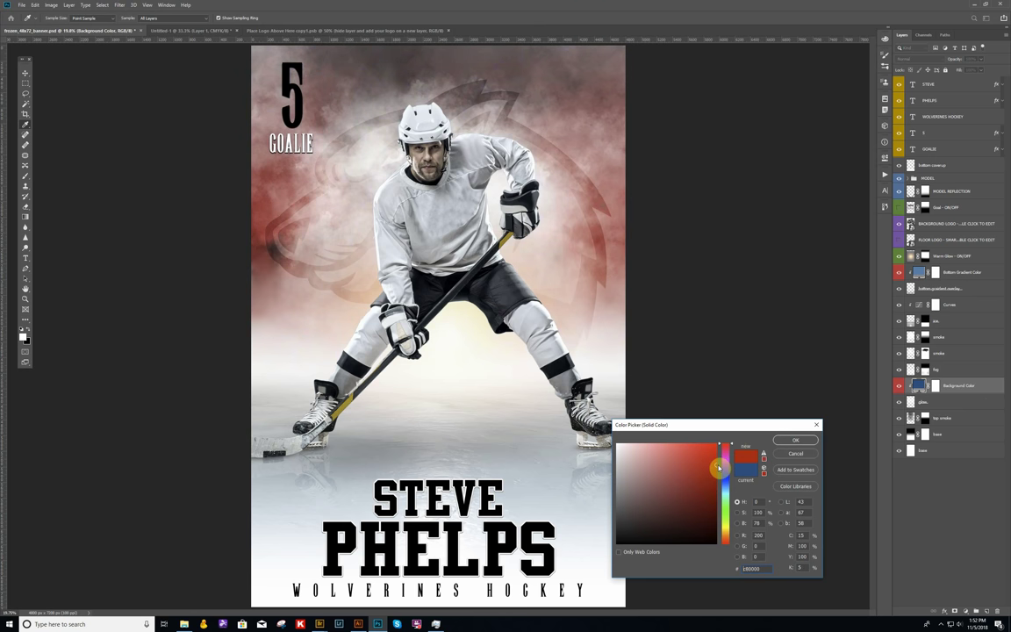
left_click(797, 443)
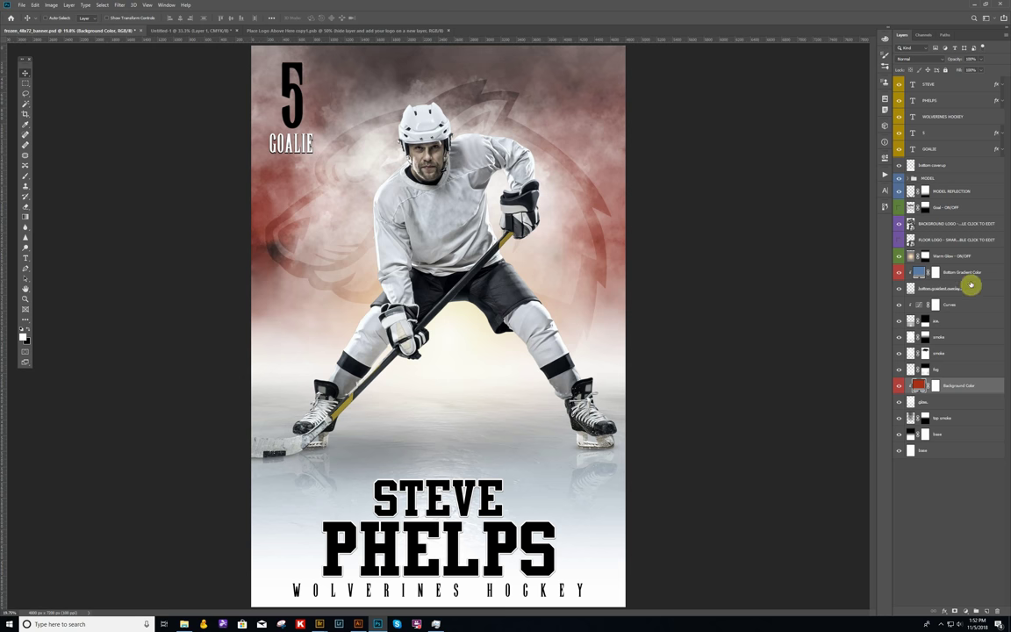
Step: Recolor the Bottom Gradient Color fill layer to a strong, saturated red
double_click(918, 273)
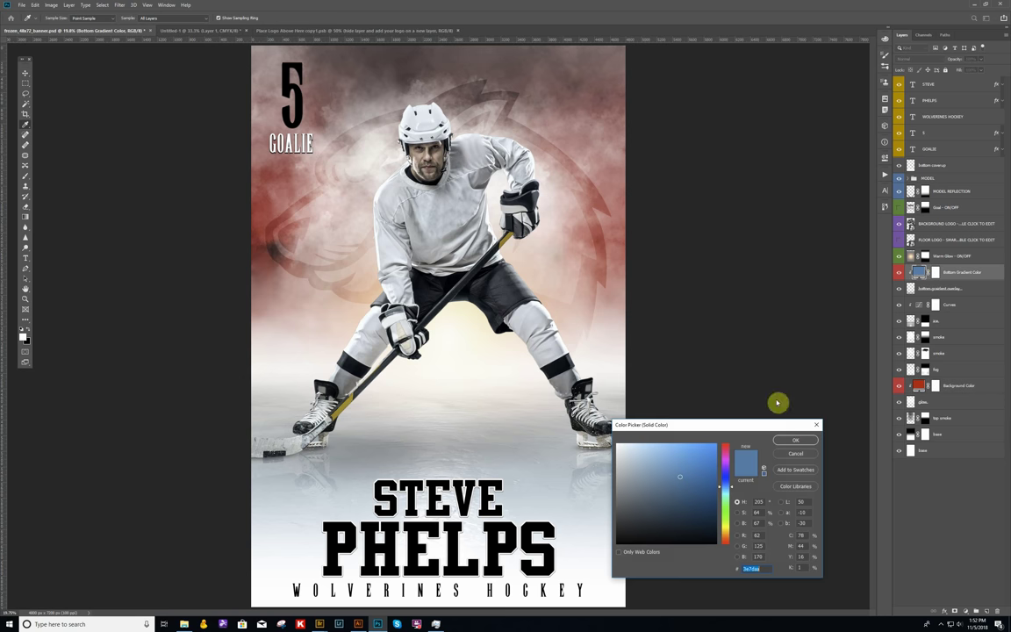
left_click(727, 453)
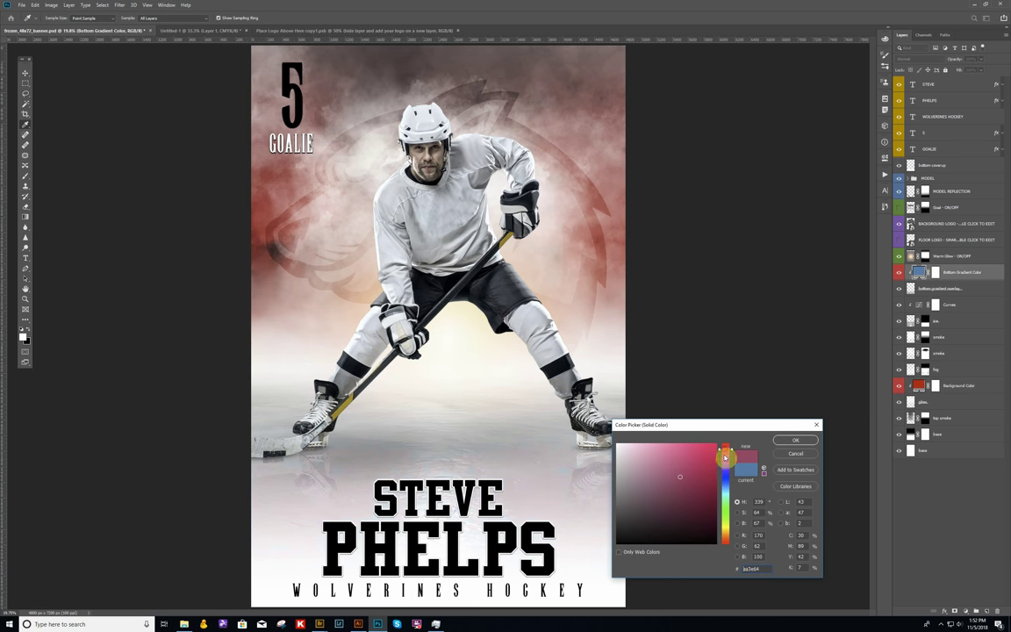
left_click(713, 467)
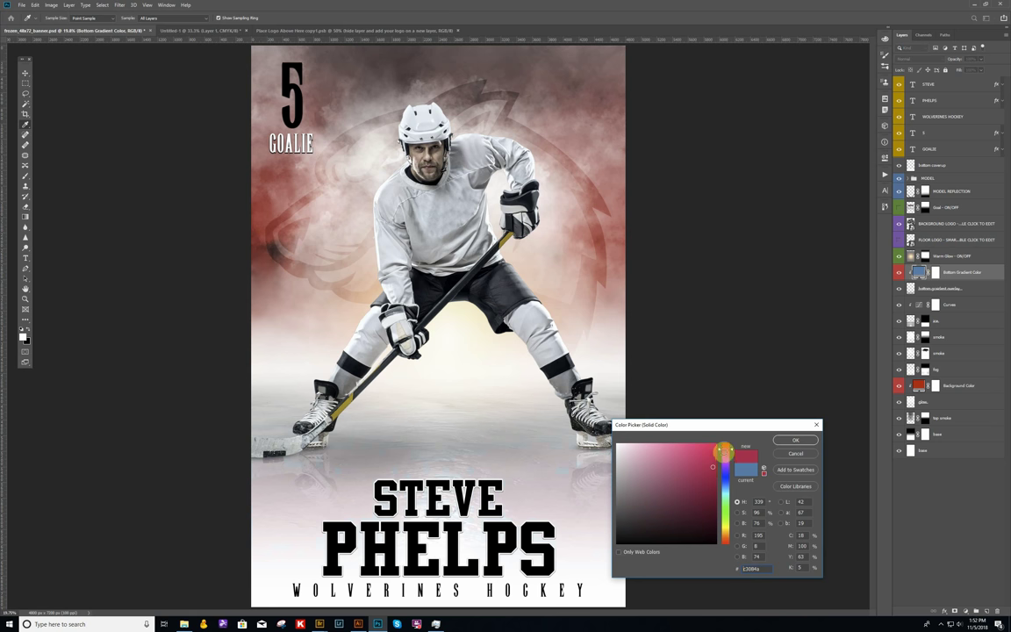
left_click_drag(725, 451, 726, 445)
left_click(797, 440)
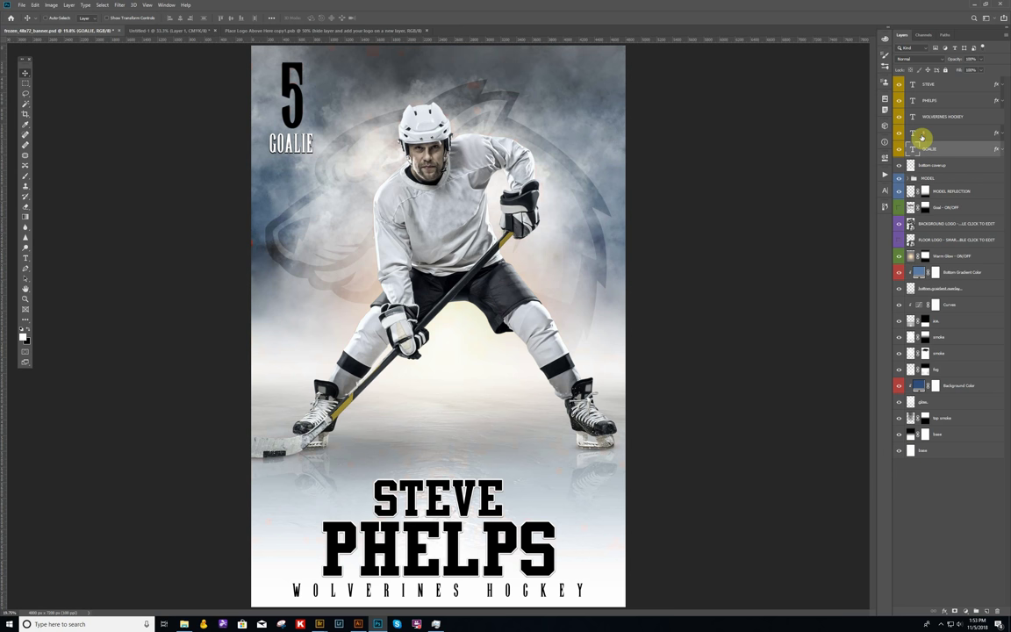
left_click(922, 137)
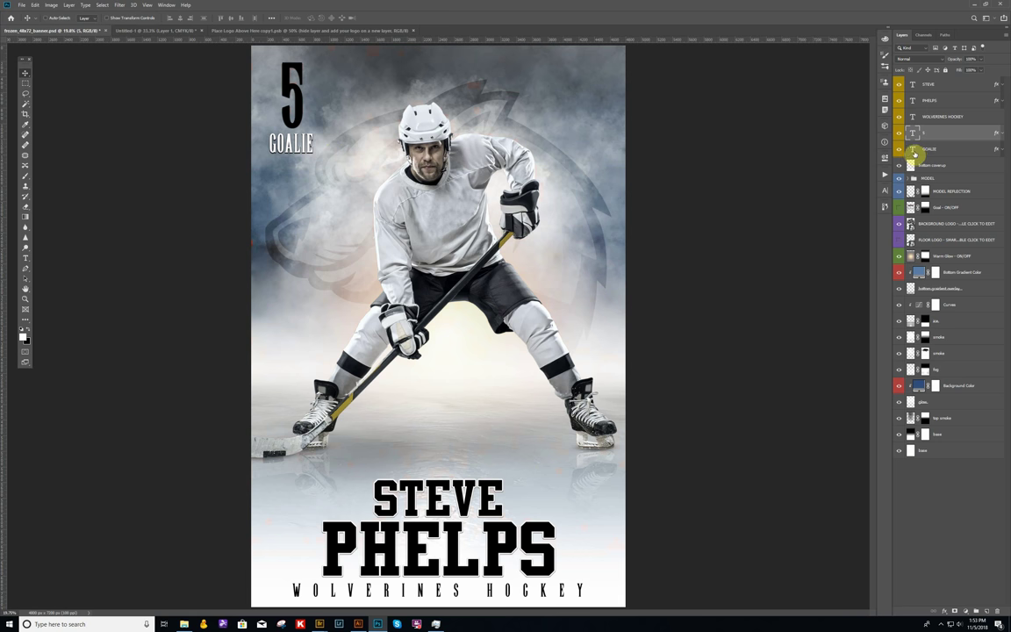
left_click(914, 151)
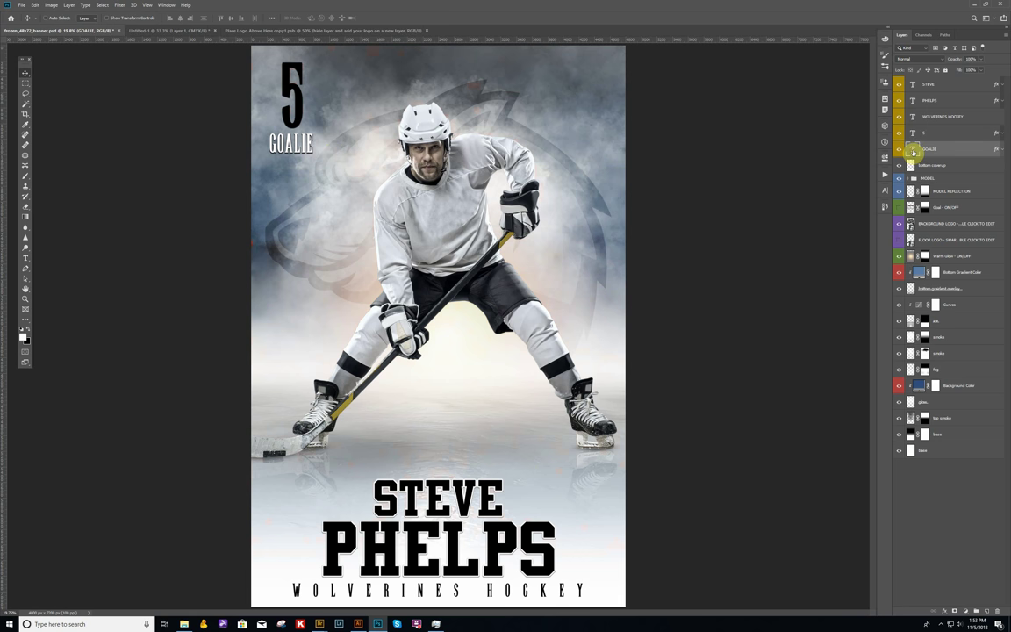
Step: Try red c32525 as the text color of the player's last name, and undo the color change
left_click(913, 103)
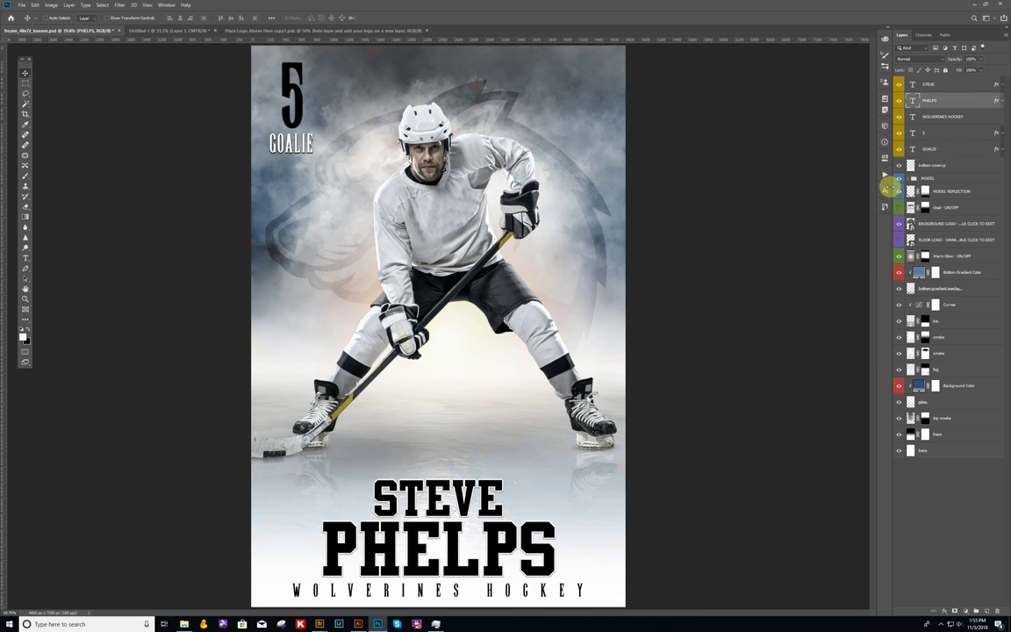
left_click(885, 191)
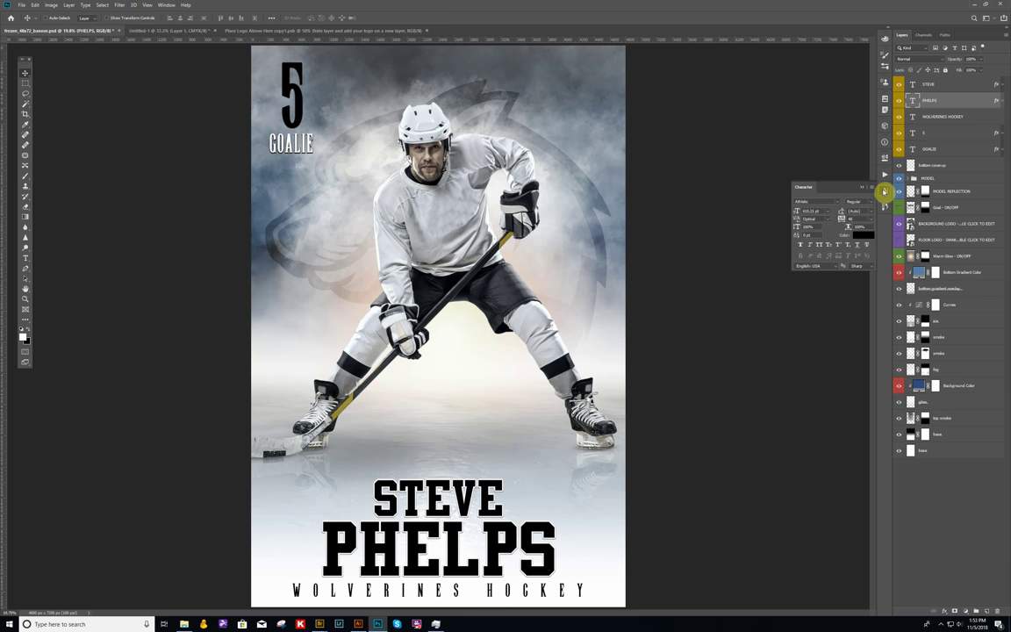
left_click(860, 238)
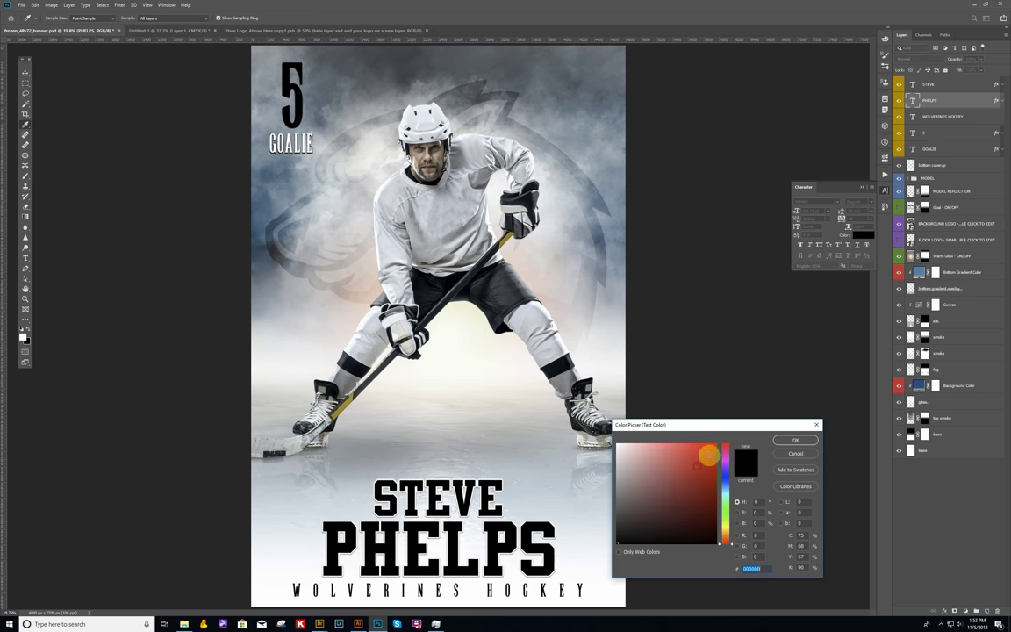
left_click(697, 466)
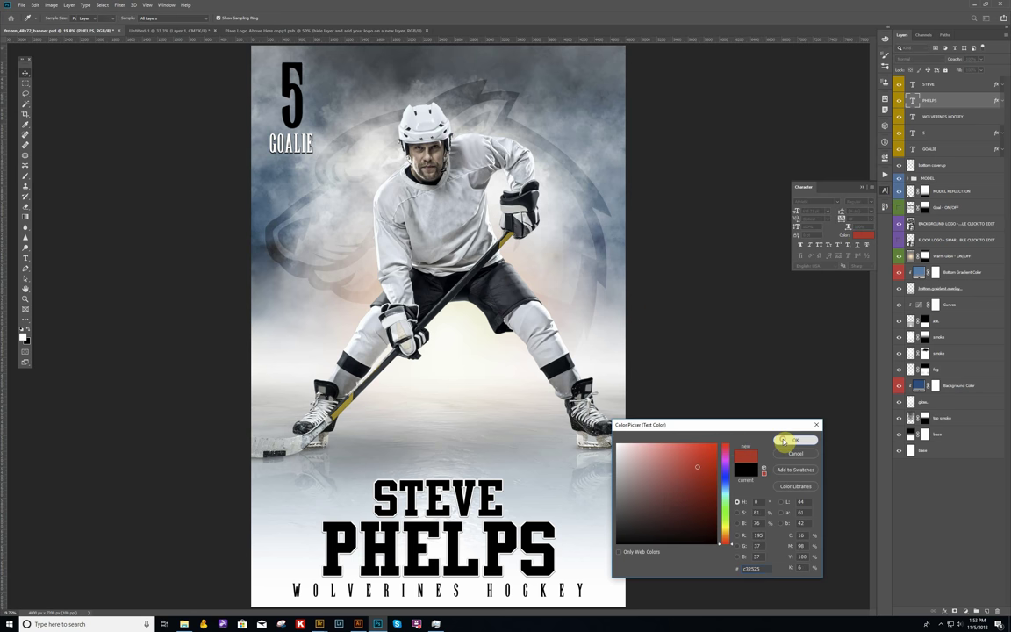
left_click(785, 442)
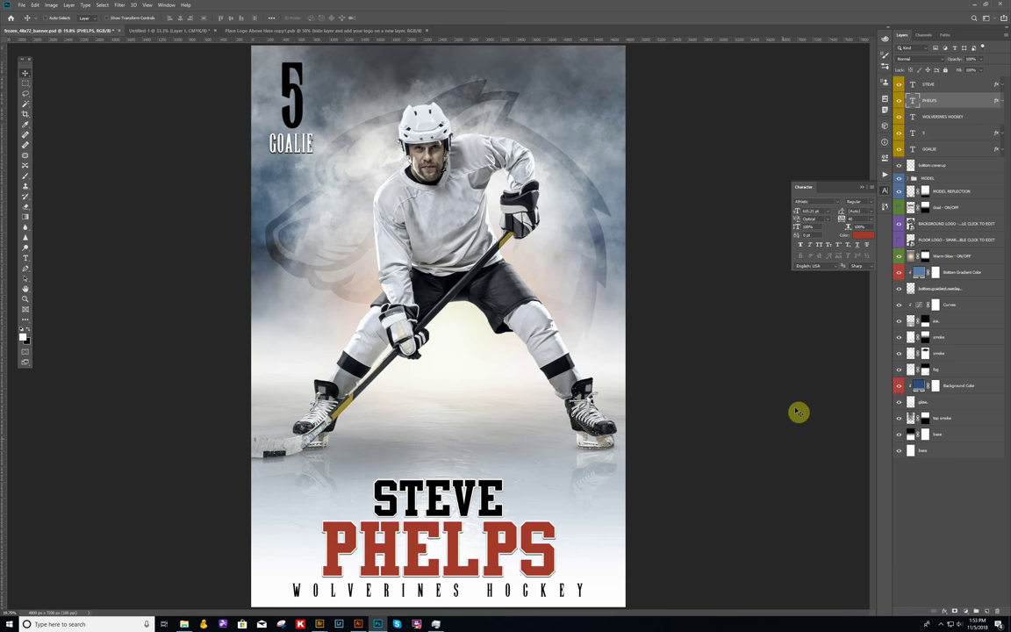
key("ctrl+z")
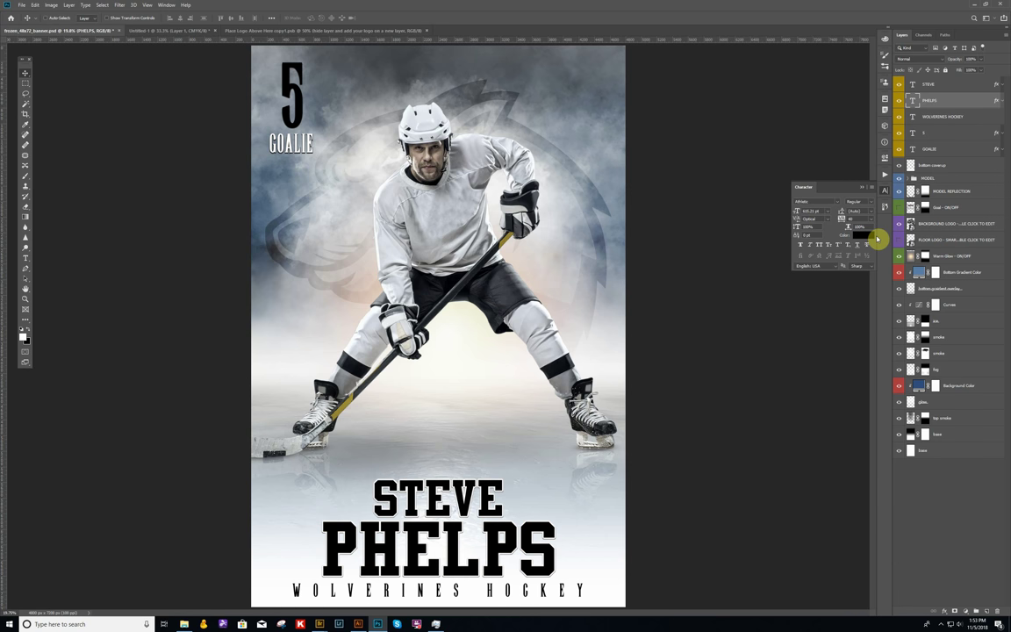